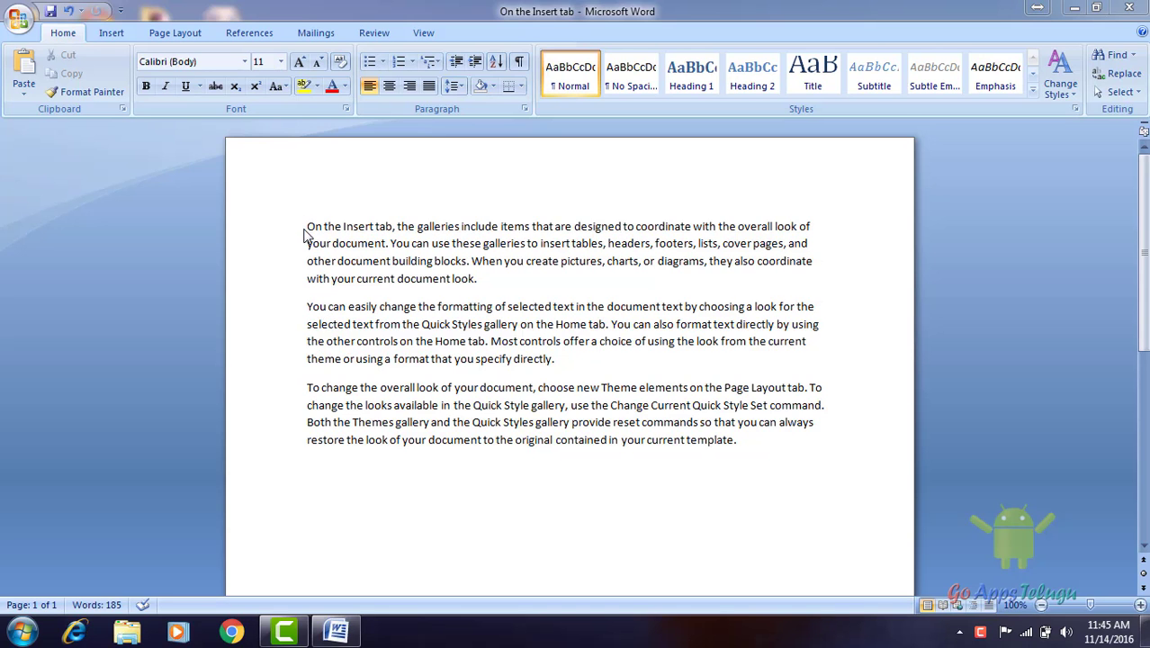
Insert three more sample paragraphs with =rand() after the last paragraph, bringing the document to 370 words
left_click_drag(307, 226, 341, 227)
left_click_drag(423, 254, 873, 500)
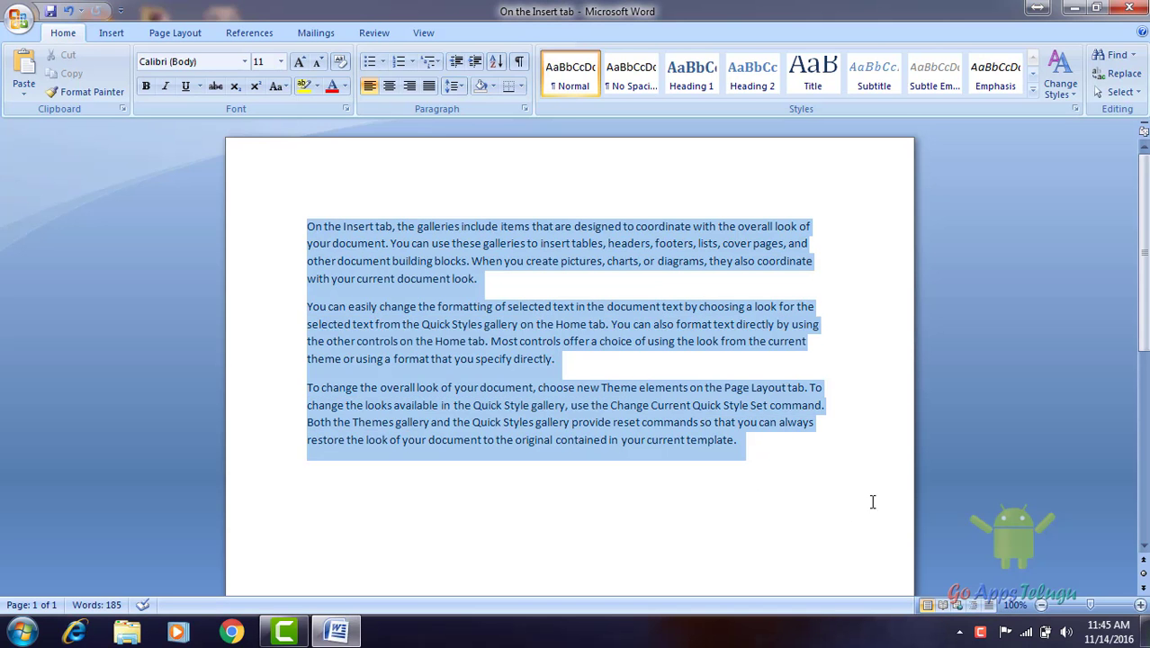
left_click(740, 457)
left_click(531, 522)
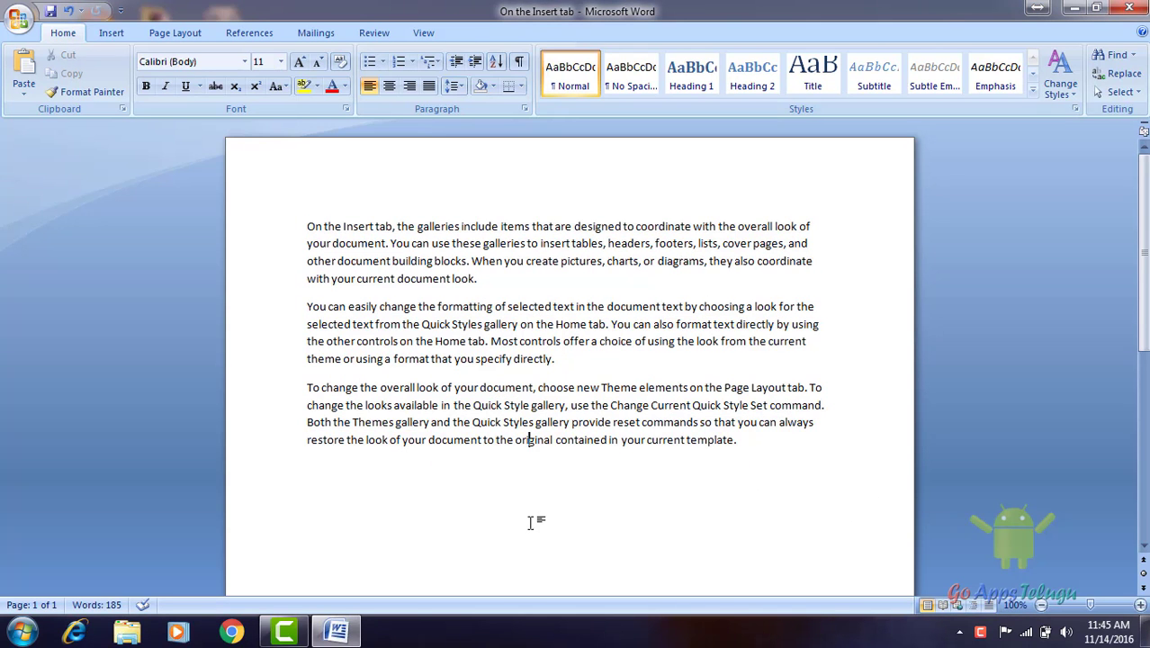
left_click(767, 450)
type("=")
type("rand")
type("()")
key("Return")
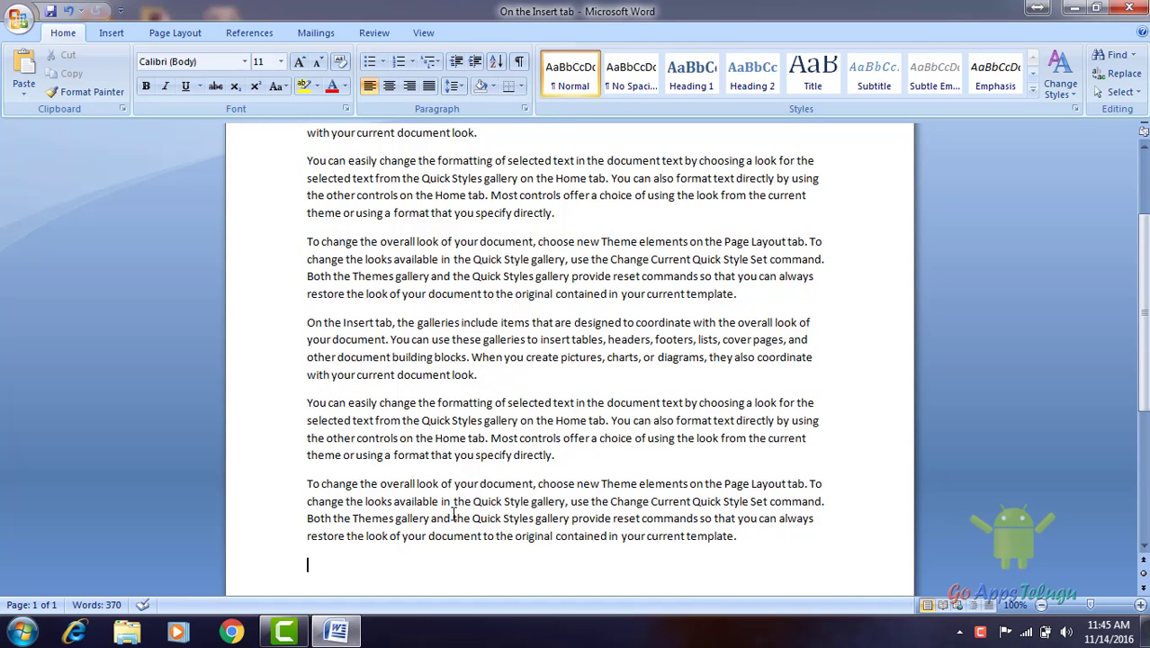
left_click_drag(307, 297, 624, 544)
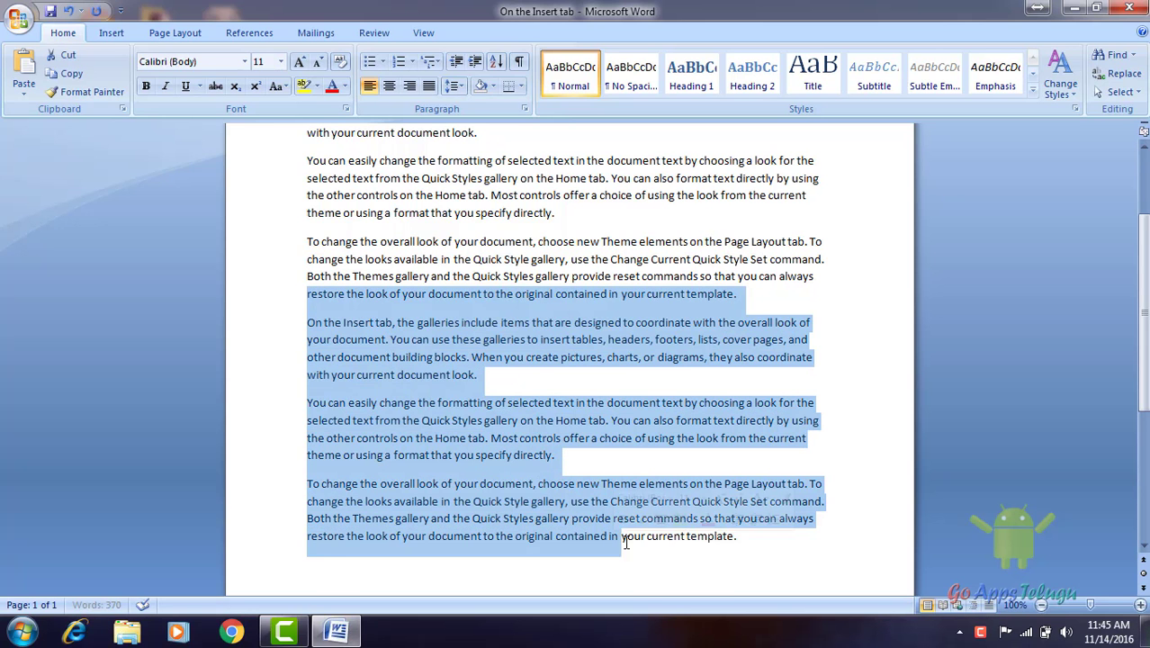
left_click(632, 538)
scroll(633, 540, "up", 2)
scroll(633, 540, "up", 2)
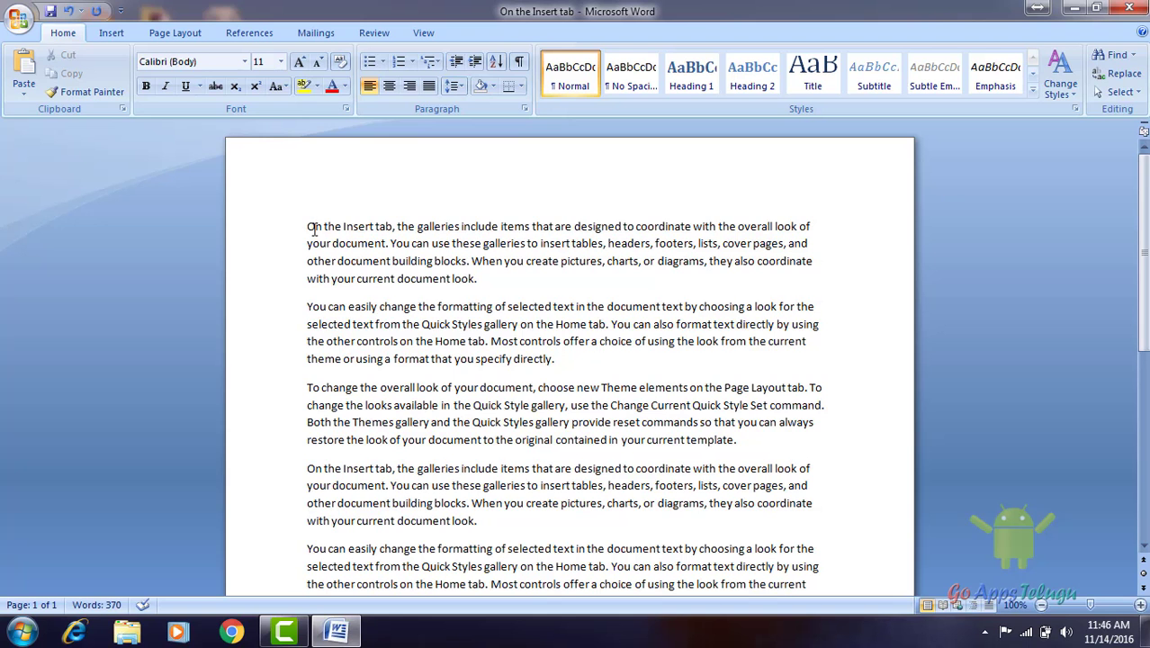
scroll(484, 288, "down", 3)
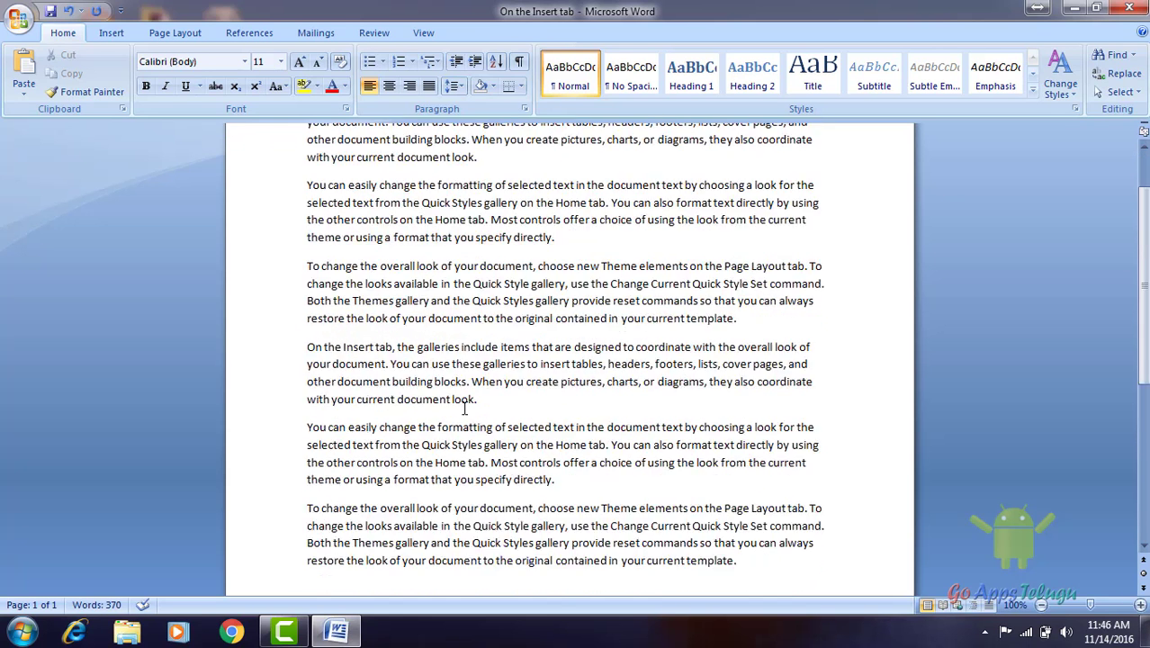
scroll(461, 405, "down", 5)
scroll(359, 416, "up", 4)
scroll(356, 406, "down", 3)
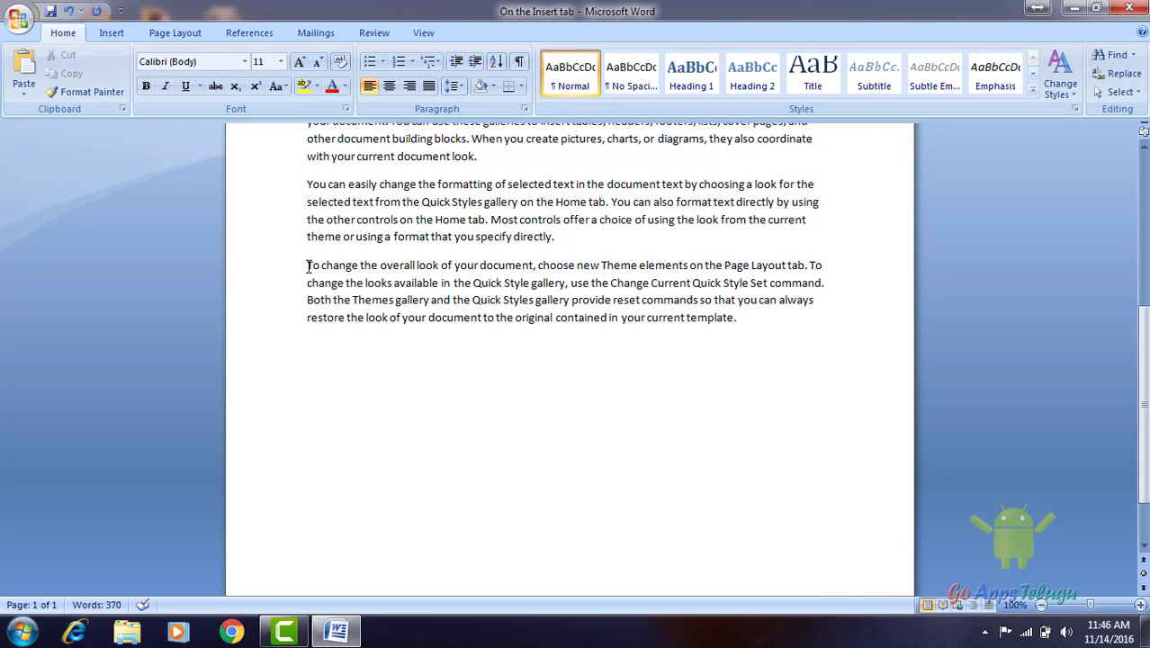
Copy 'To change the overall look of your document,' onto the empty line below the last paragraph
left_click_drag(308, 265, 537, 268)
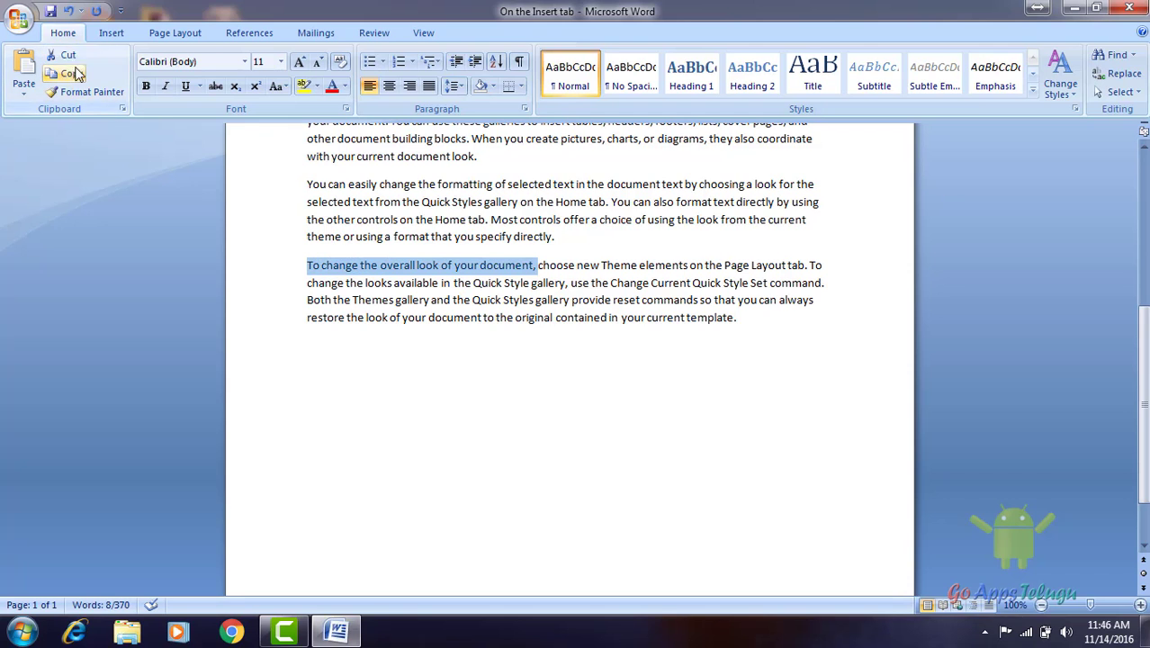
left_click(64, 77)
left_click(334, 354)
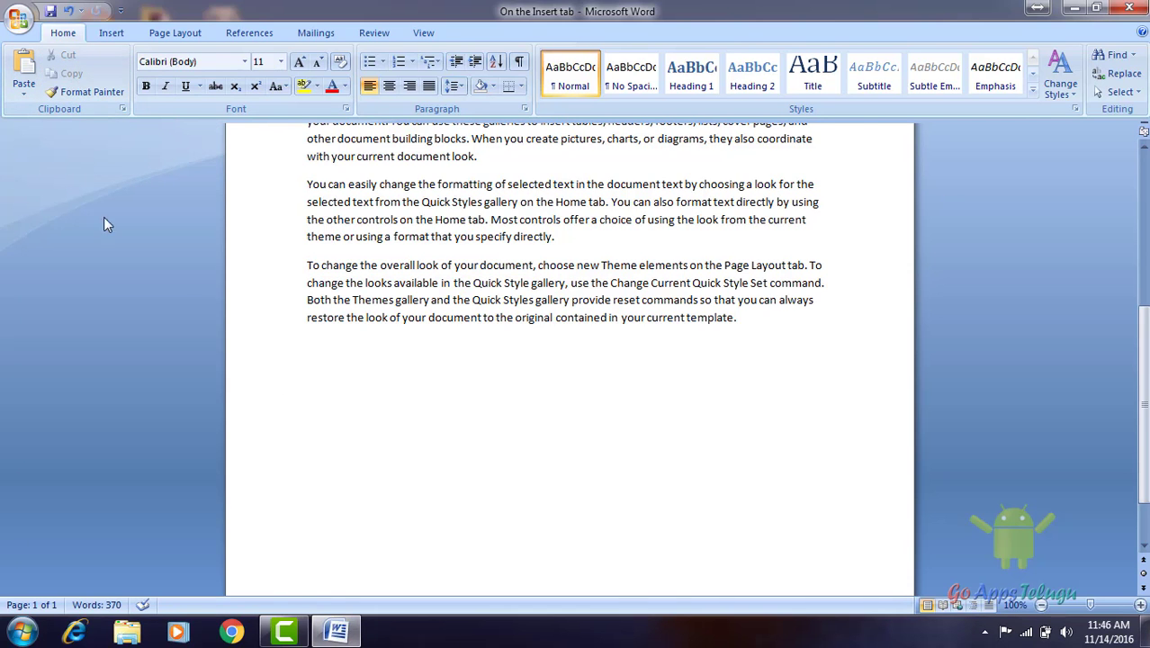
left_click(25, 65)
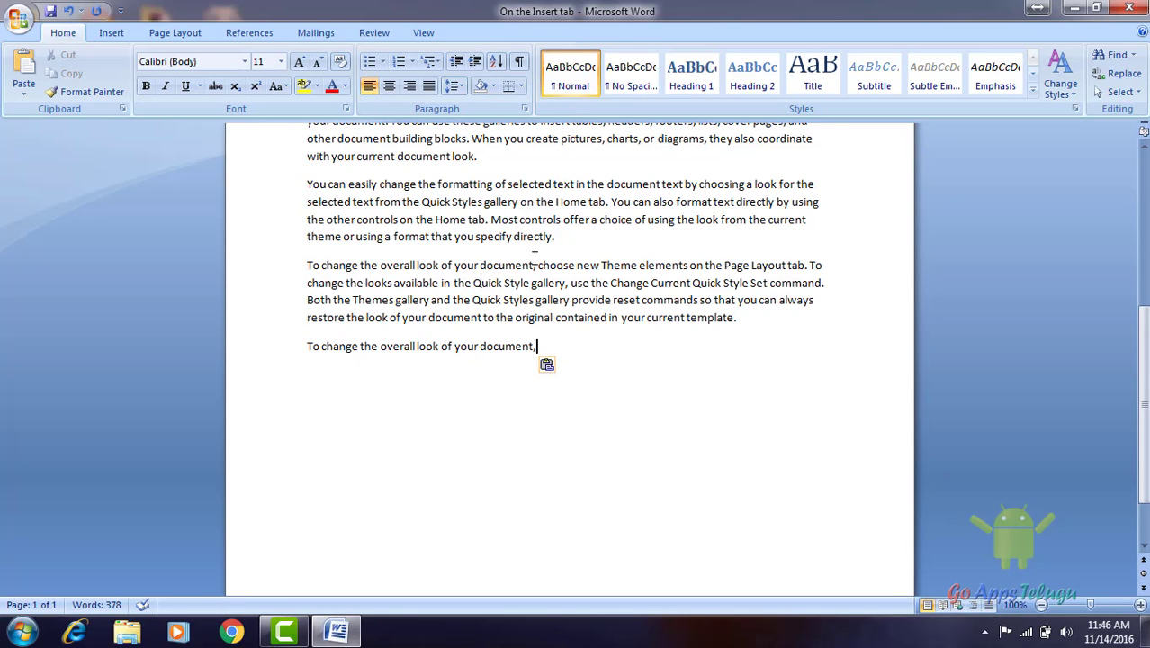
left_click_drag(540, 267, 806, 266)
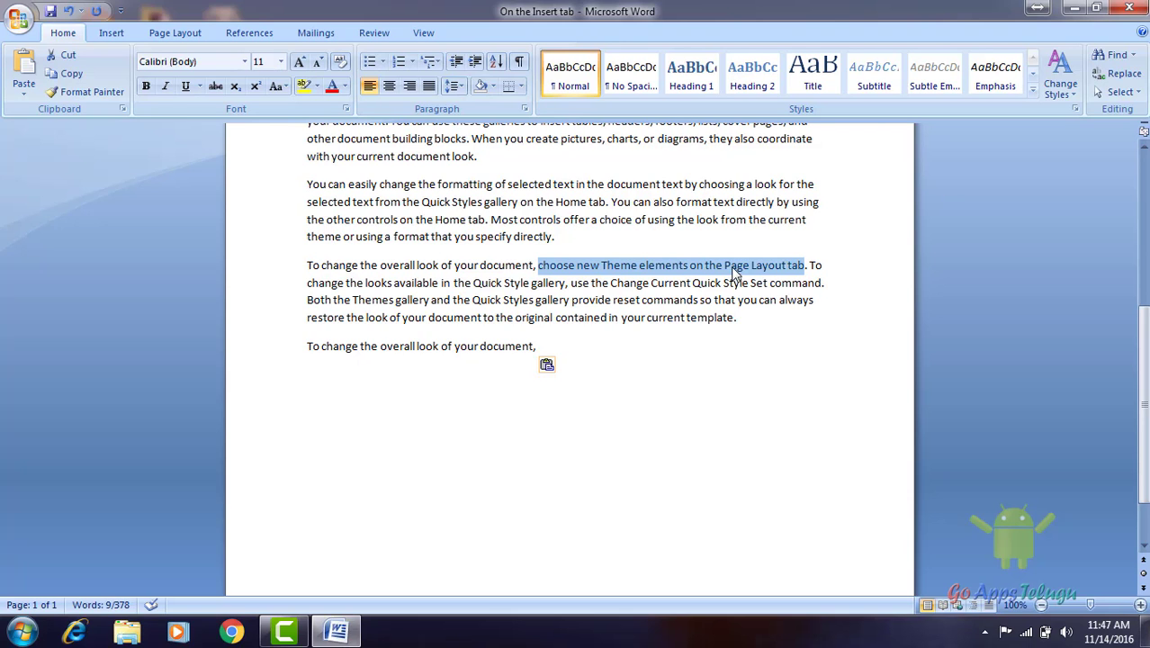
Cut 'choose new Theme elements on the Page Layout tab' and paste it after 'template.'
left_click(64, 58)
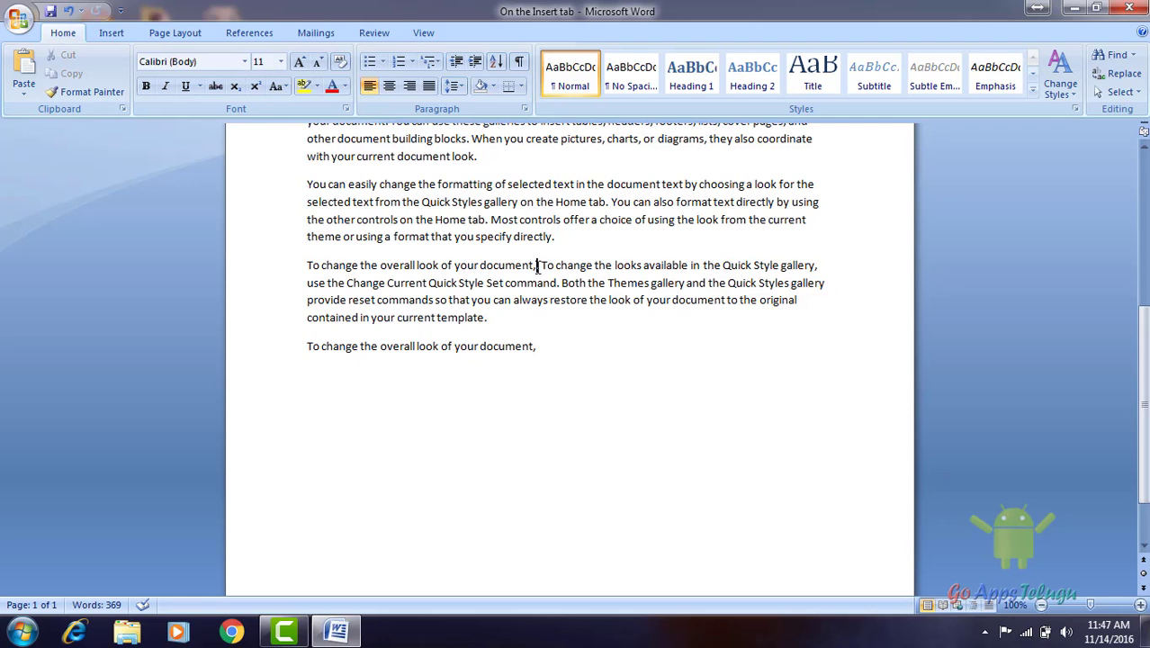
left_click(487, 318)
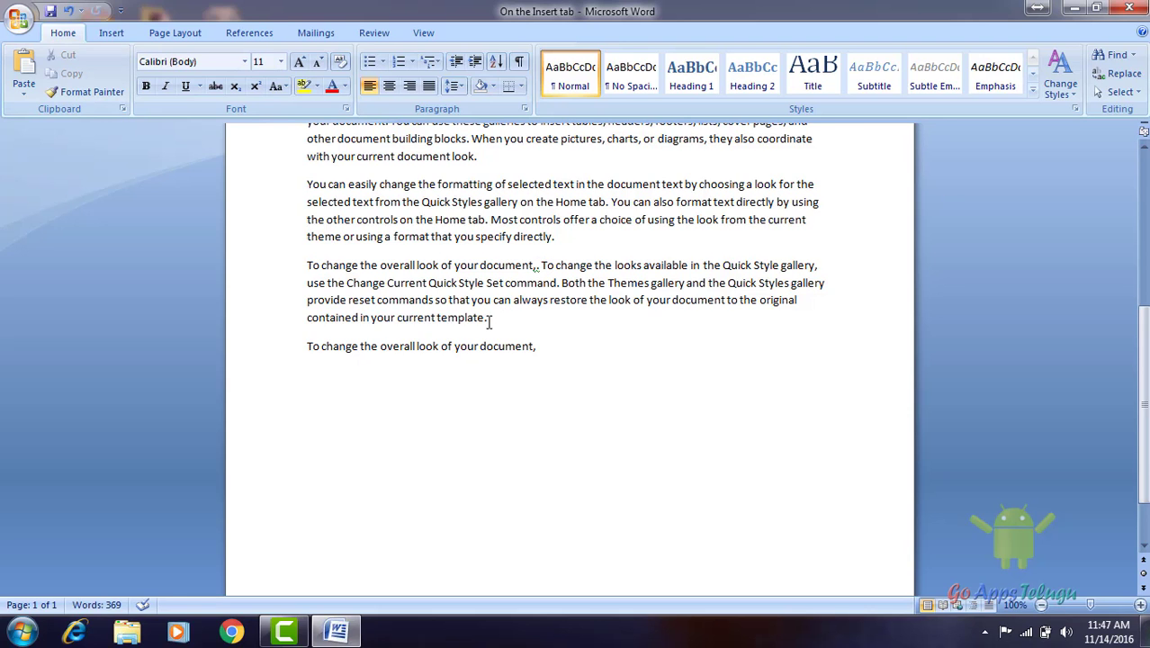
left_click(25, 65)
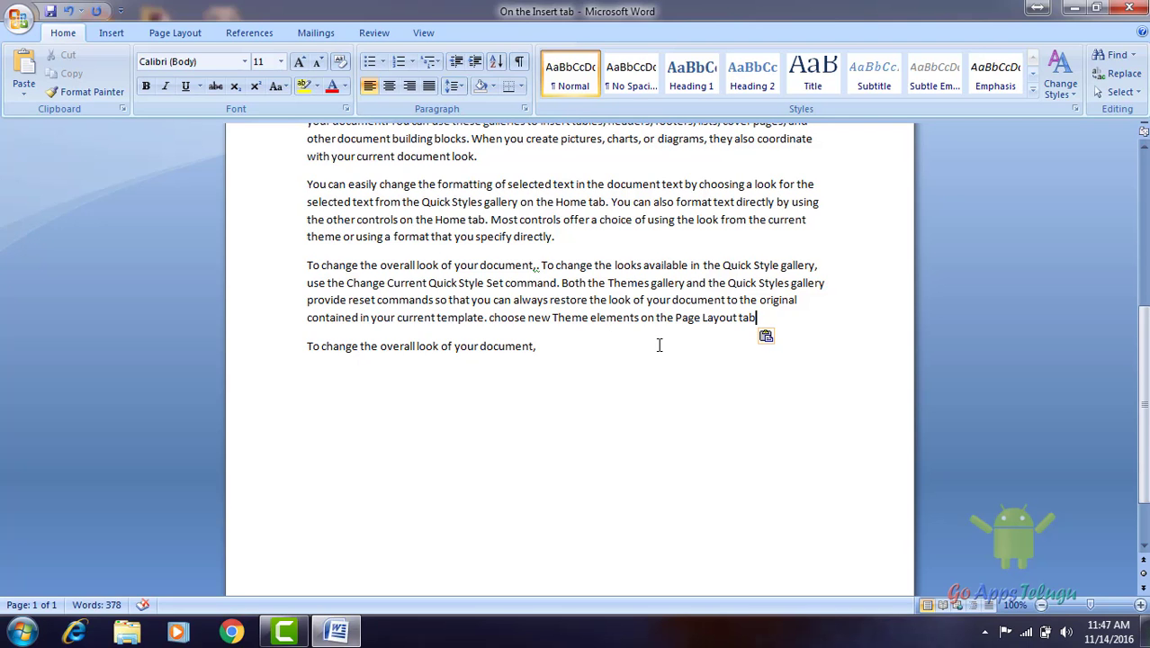
left_click(618, 349)
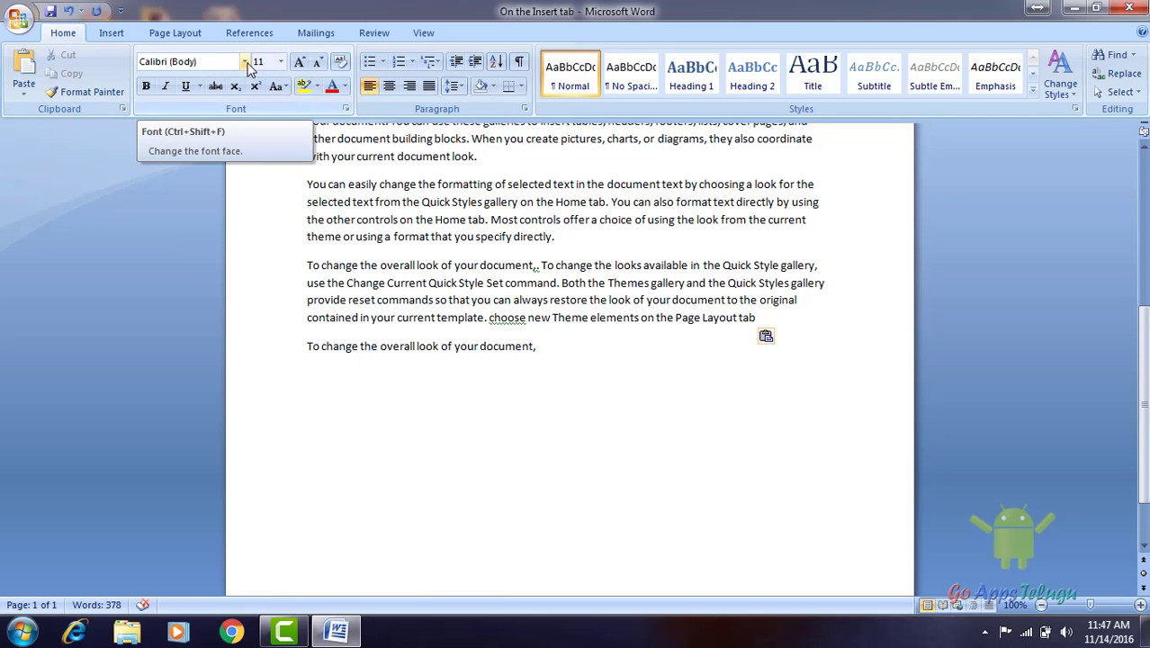
scroll(492, 382, "up", 4)
scroll(492, 383, "up", 3)
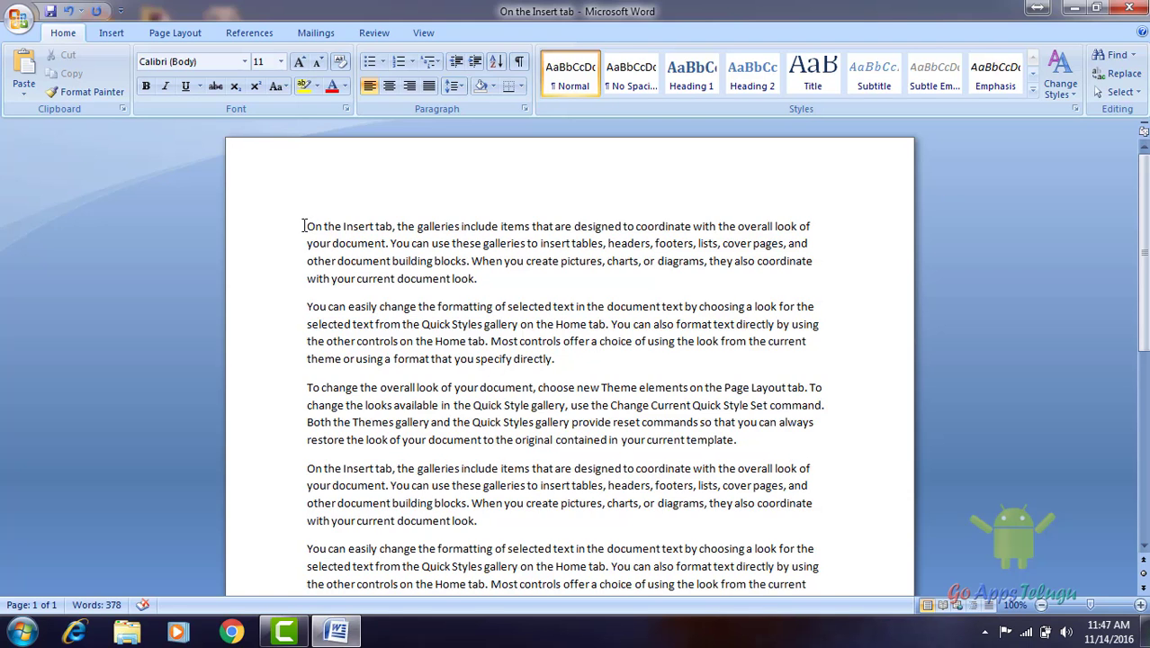
Set the whole first paragraph in the Adobe Heiti Std R font
mouse_move(307, 226)
left_mouse_down()
mouse_move(412, 225)
mouse_move(532, 280)
left_mouse_up()
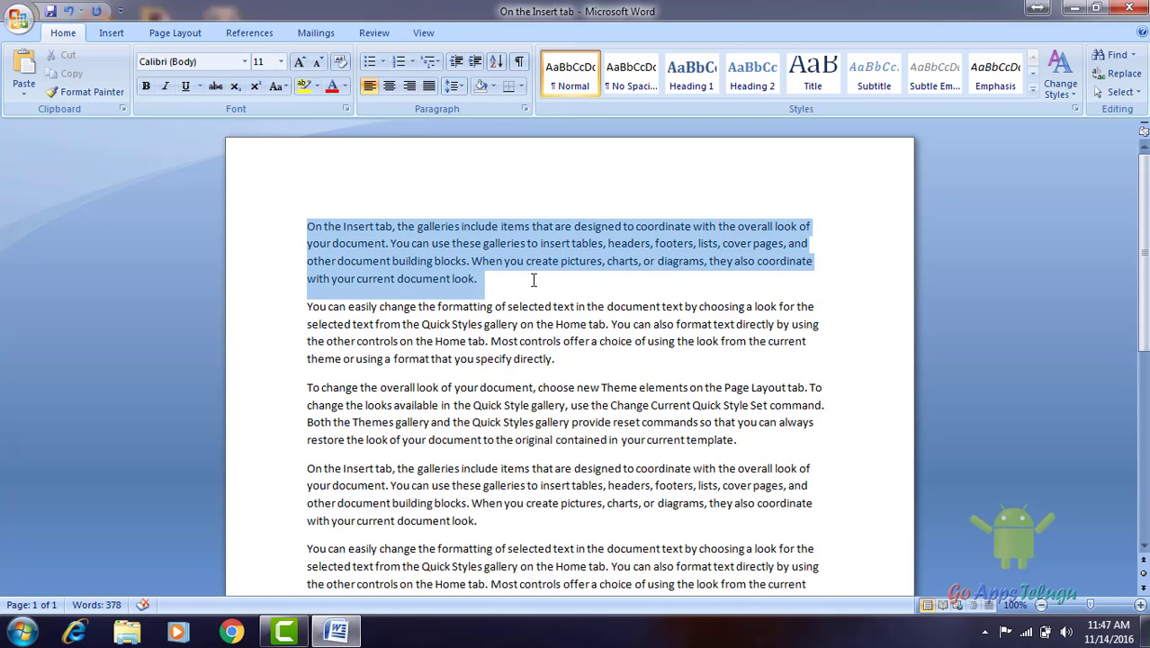
left_click(356, 261)
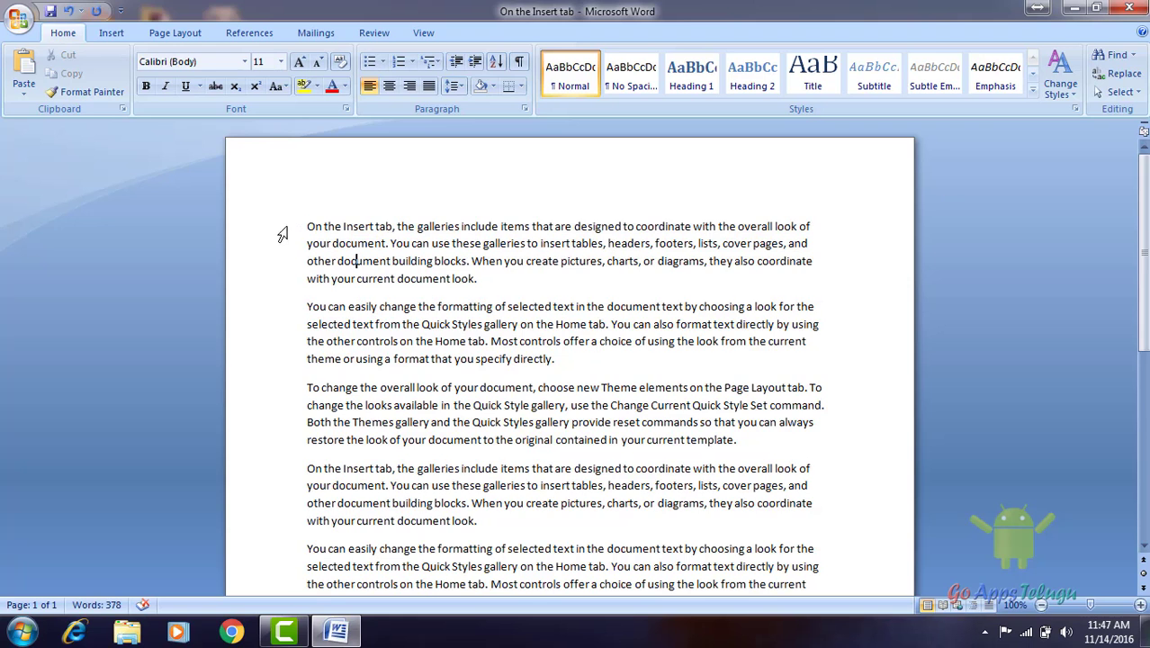
left_click_drag(307, 226, 500, 287)
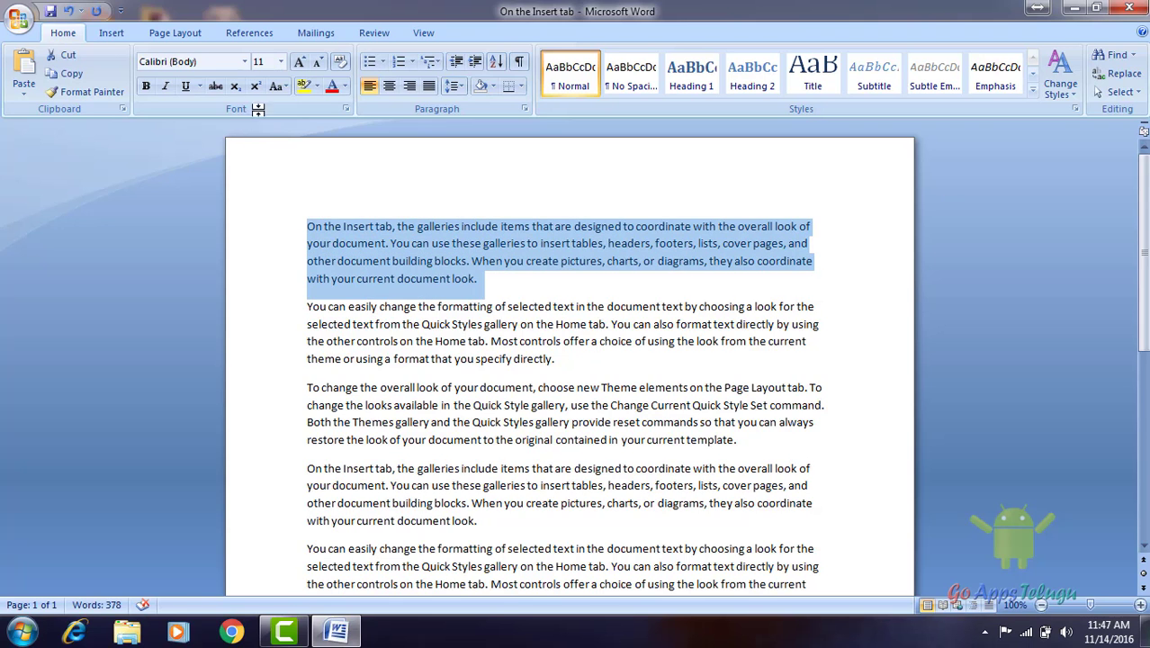
left_click(244, 61)
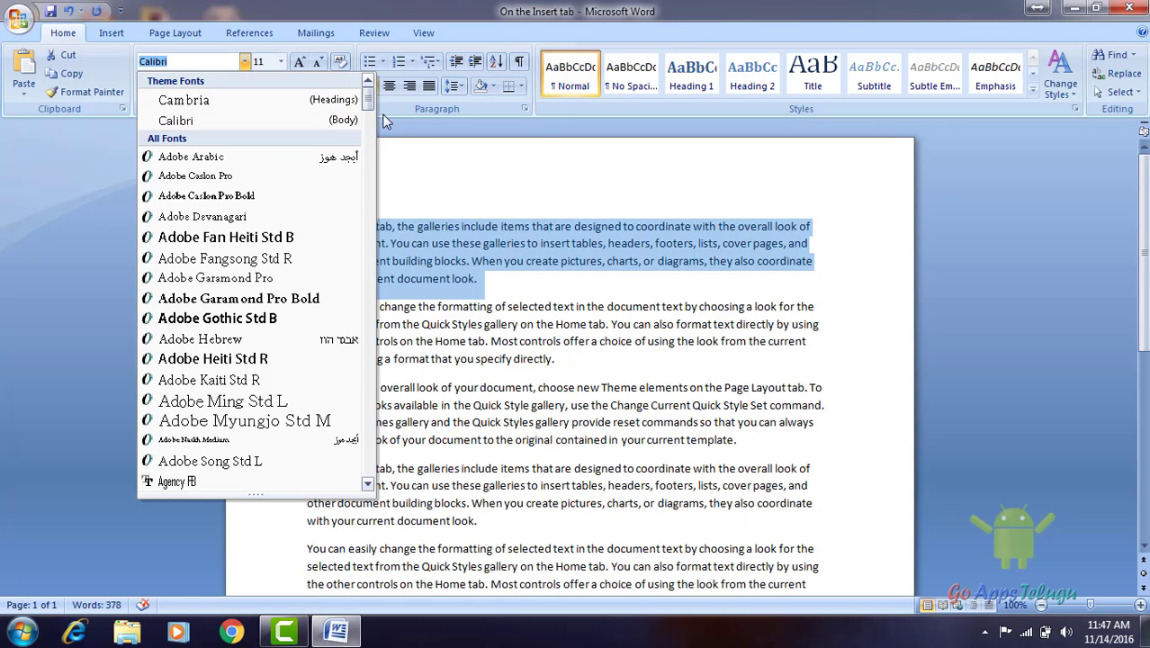
left_click(367, 485)
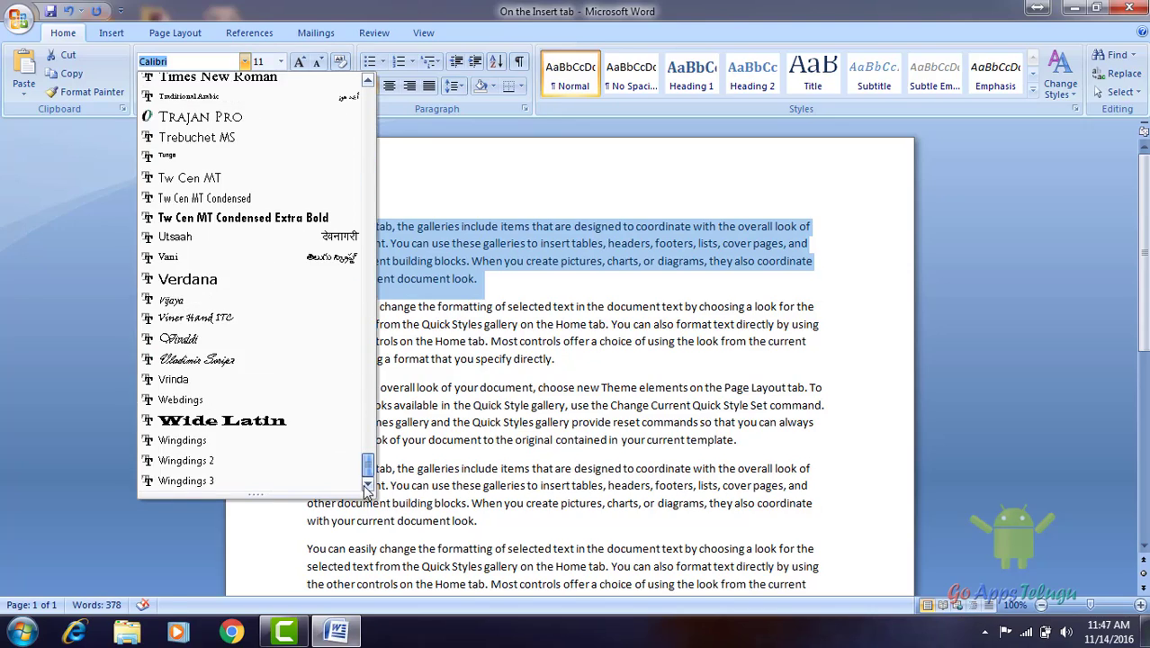
left_click_drag(367, 463, 364, 93)
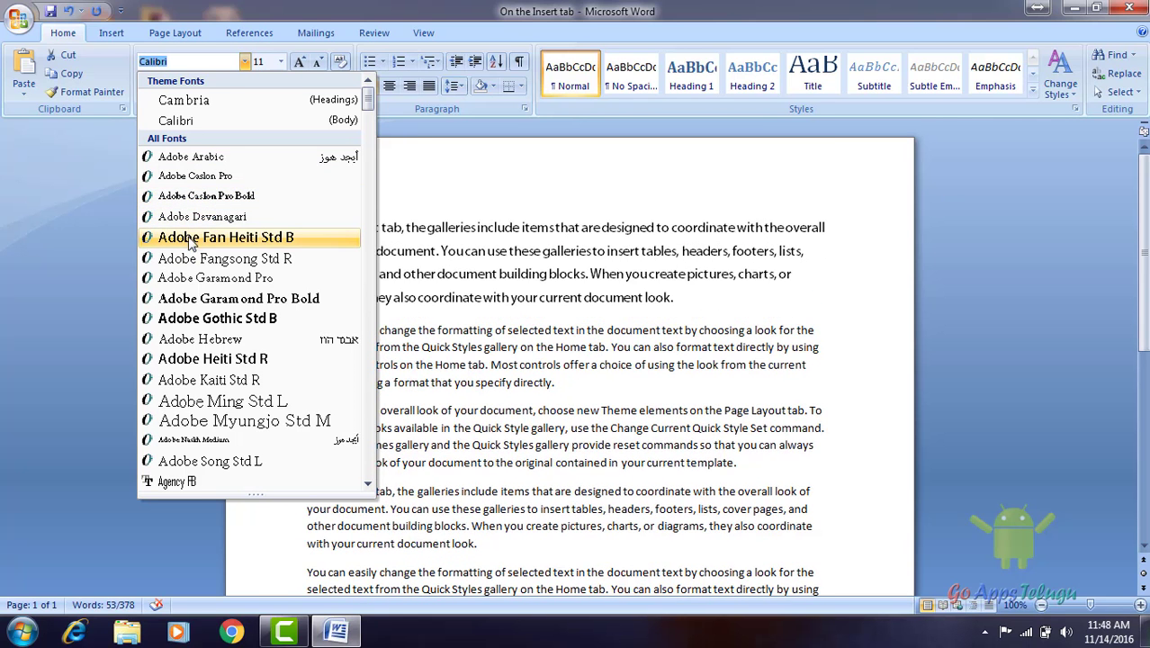
left_click(218, 360)
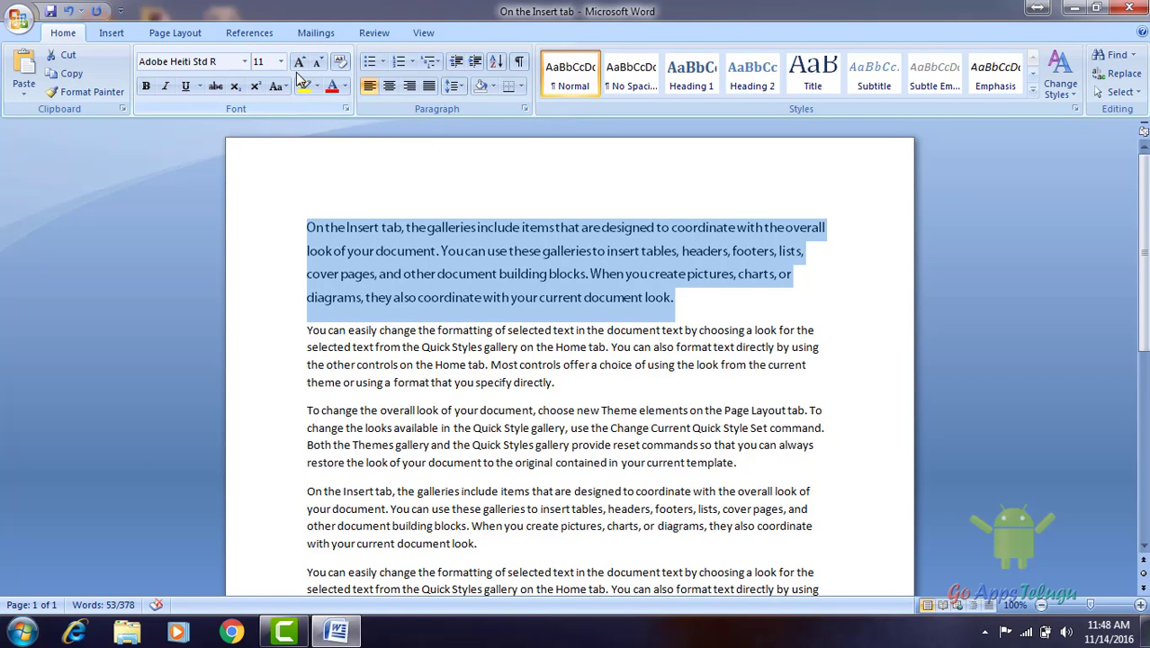
Size the first paragraph at 14 pt, then grow it five steps and shrink it four
left_click(280, 62)
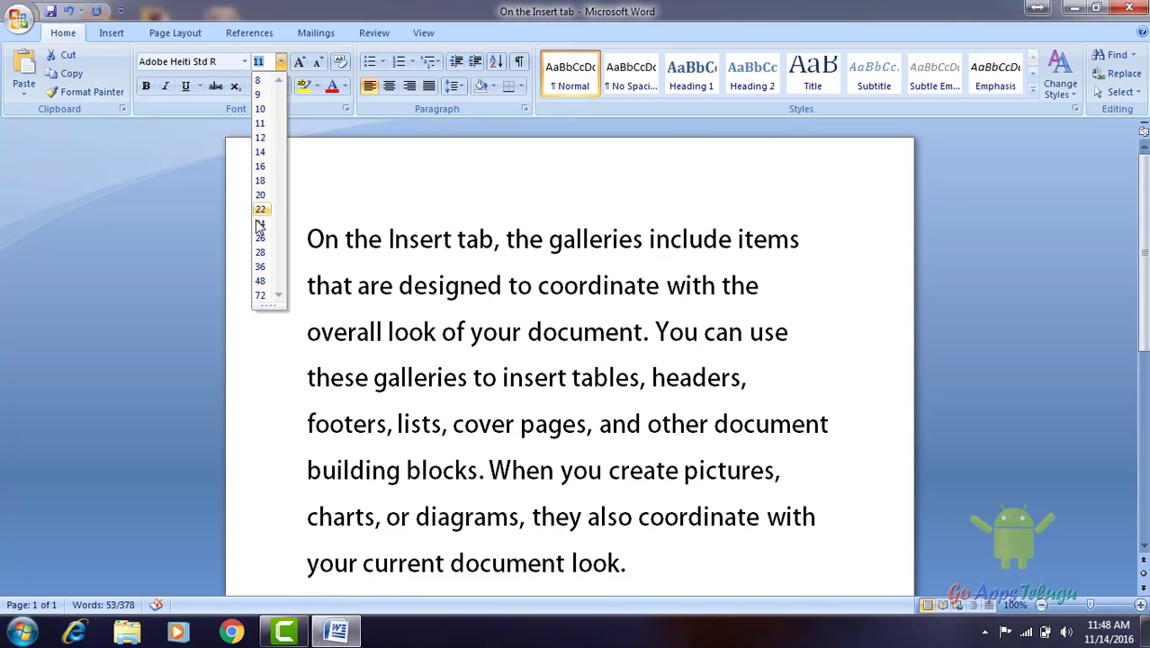
left_click(261, 152)
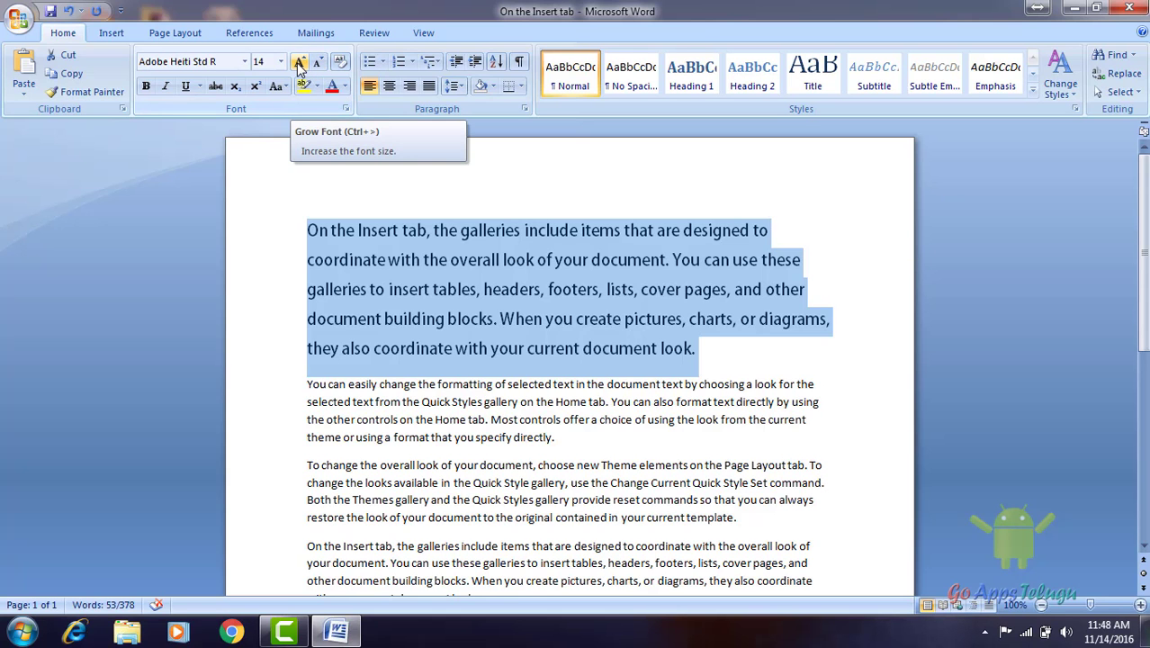
left_click(300, 63)
left_click(300, 63)
left_click(300, 63)
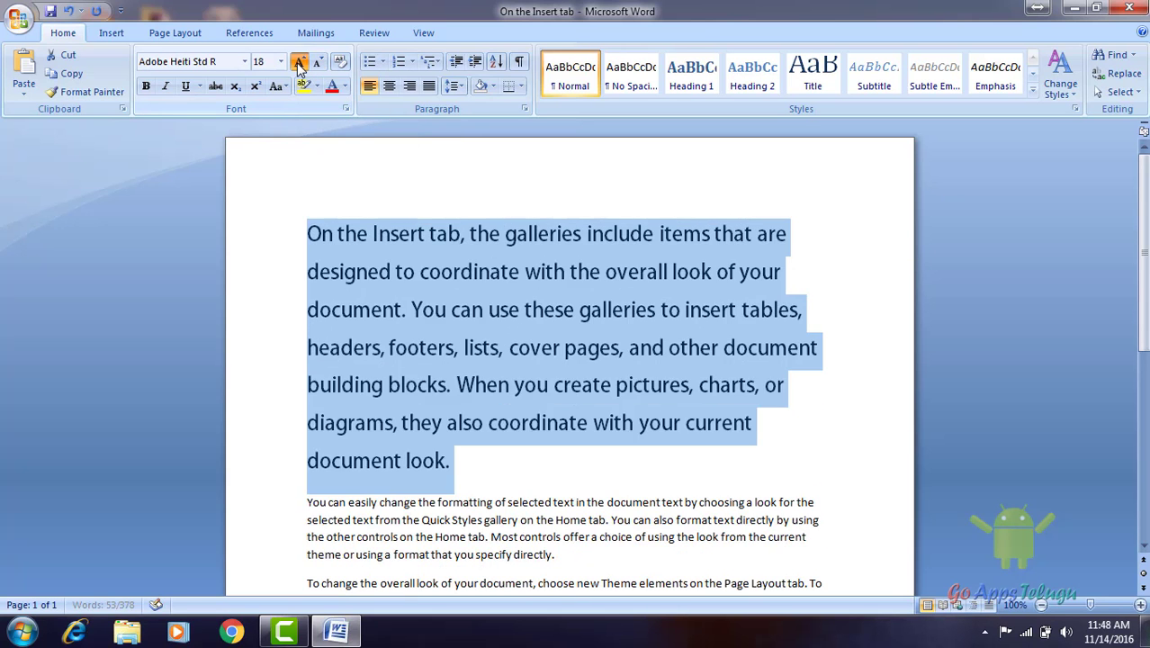
left_click(299, 63)
left_click(300, 63)
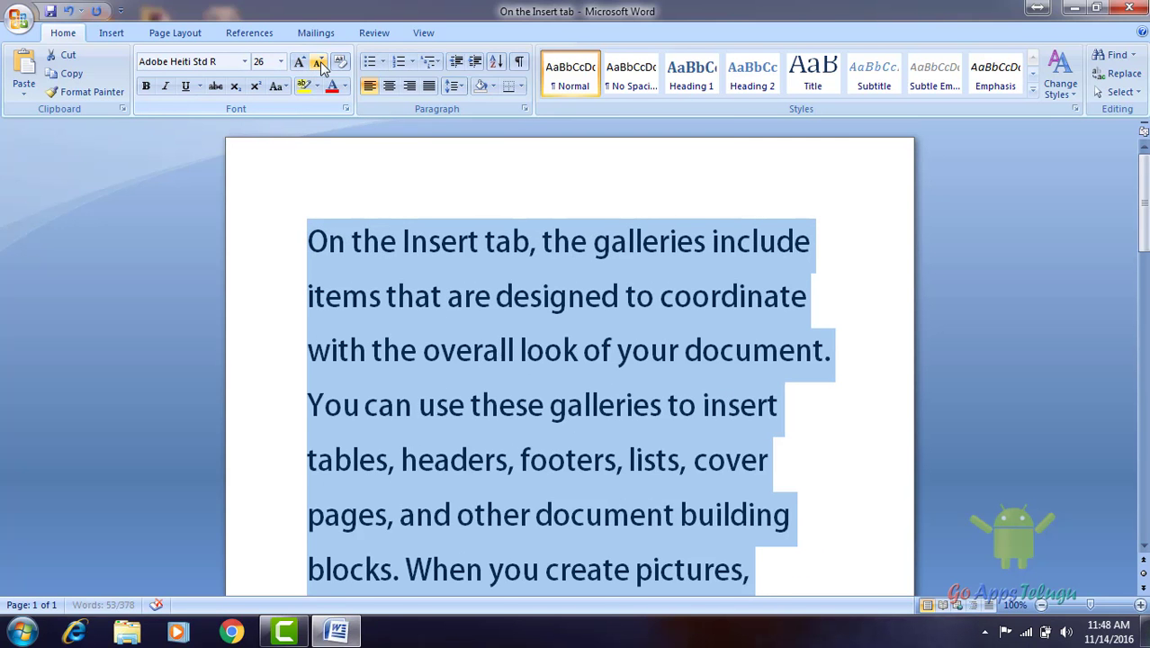
left_click(320, 64)
left_click(319, 65)
left_click(320, 65)
left_click(319, 64)
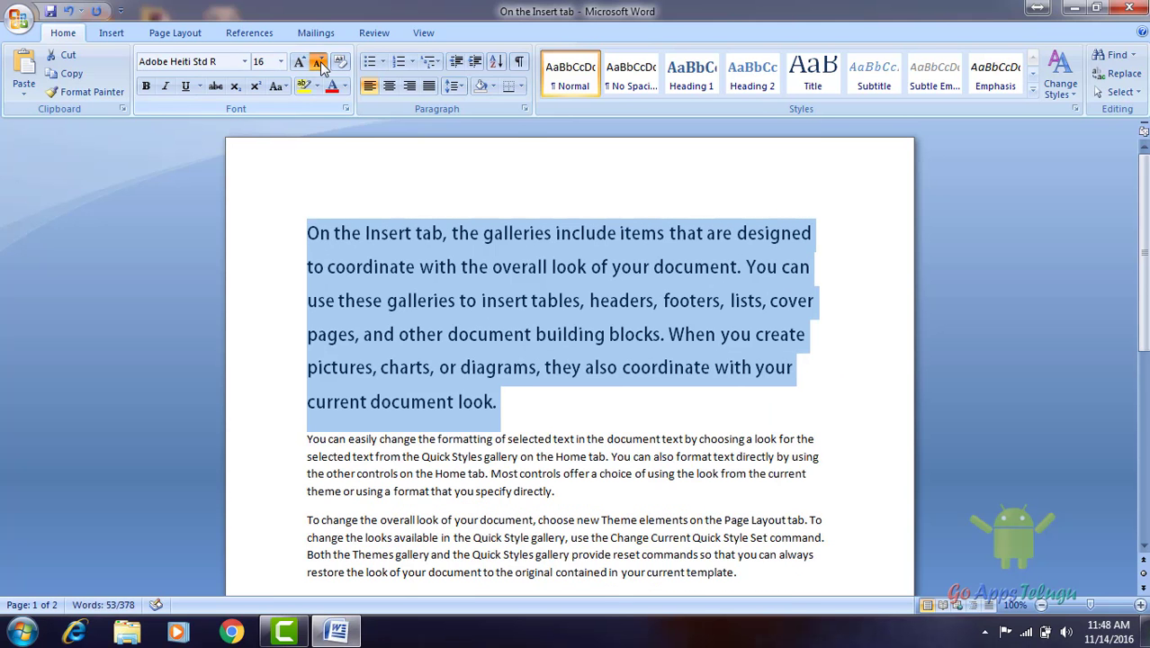
left_click(319, 65)
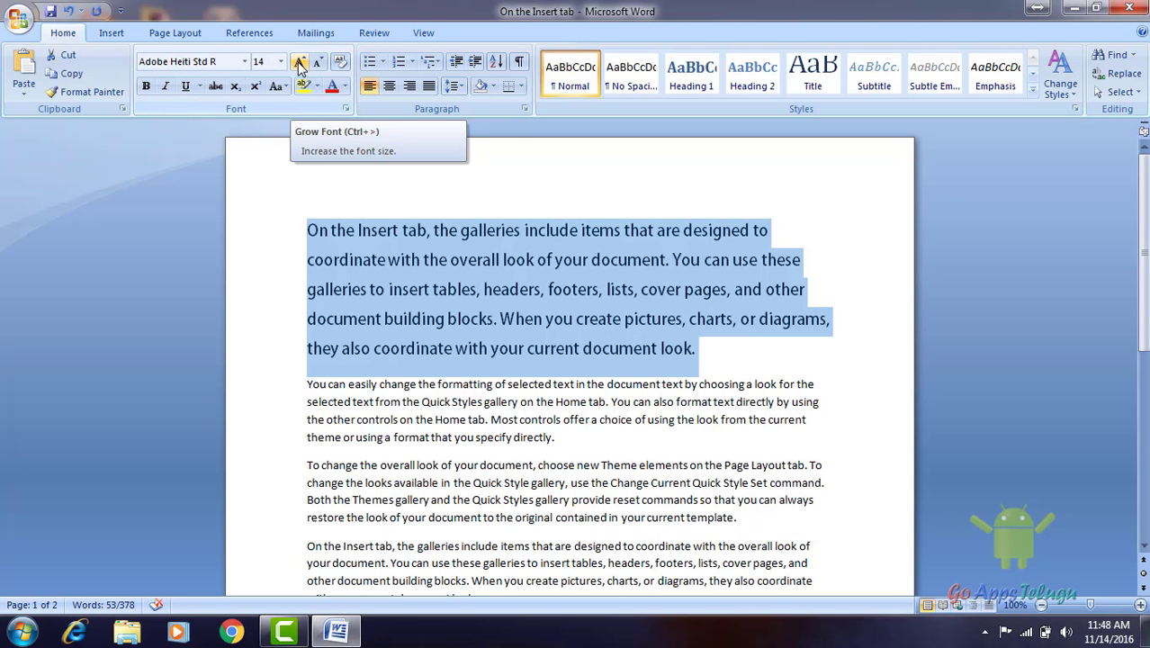